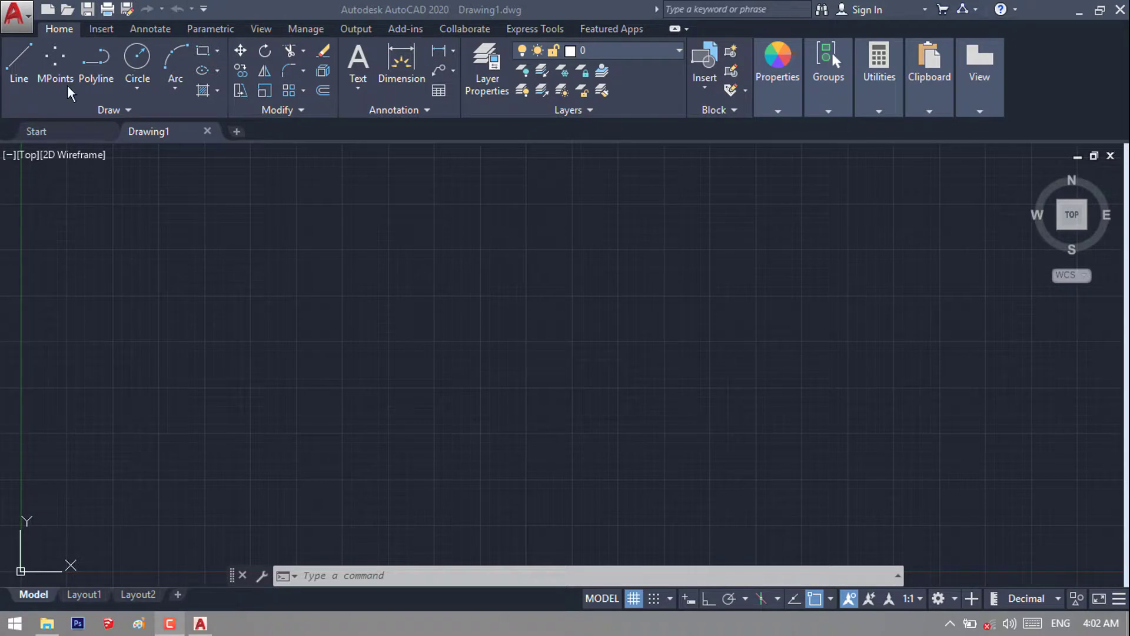
- Create a new drawing based on the acadiso.dwt template
left_click(51, 11)
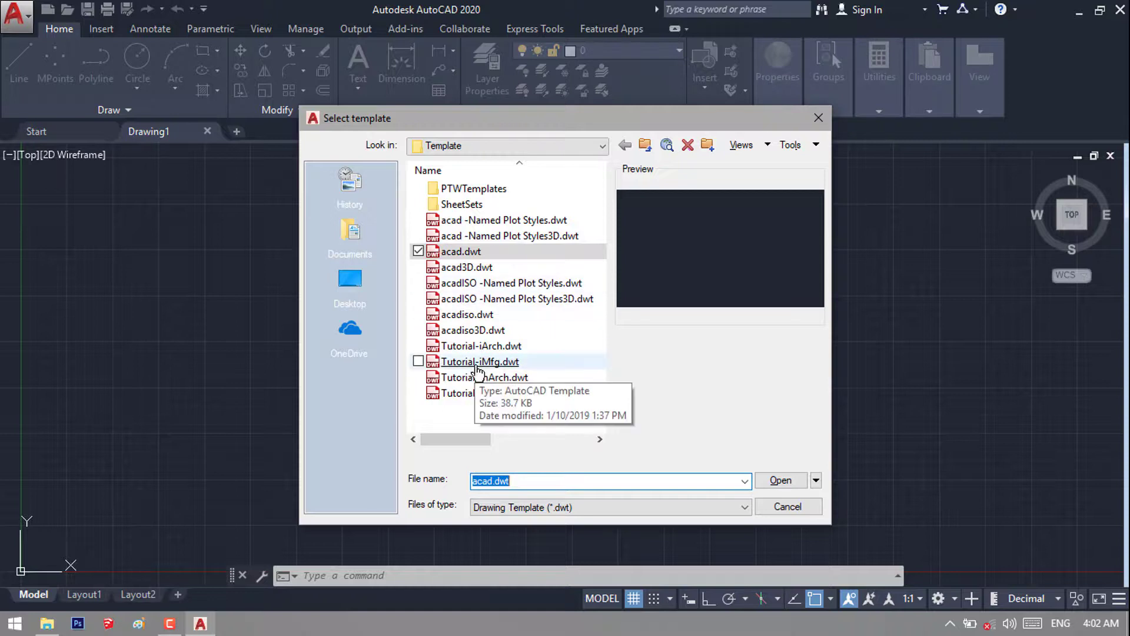
double_click(468, 318)
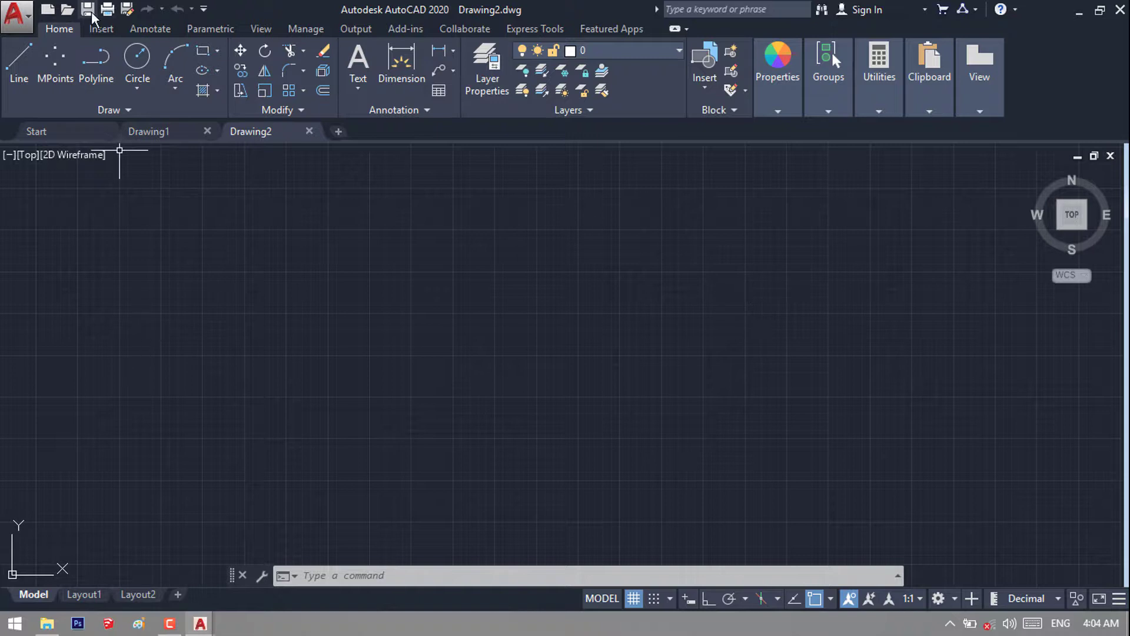
- Open the template file acad.dwt for editing, with the file type set to Drawing Template (*.dwt)
left_click(67, 9)
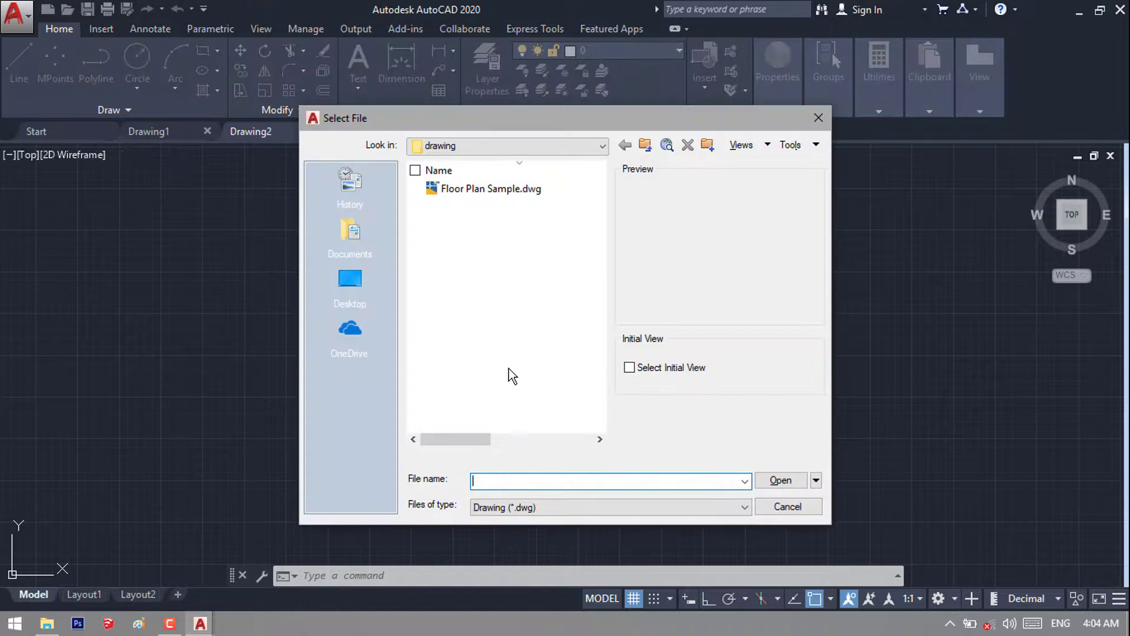
left_click(715, 512)
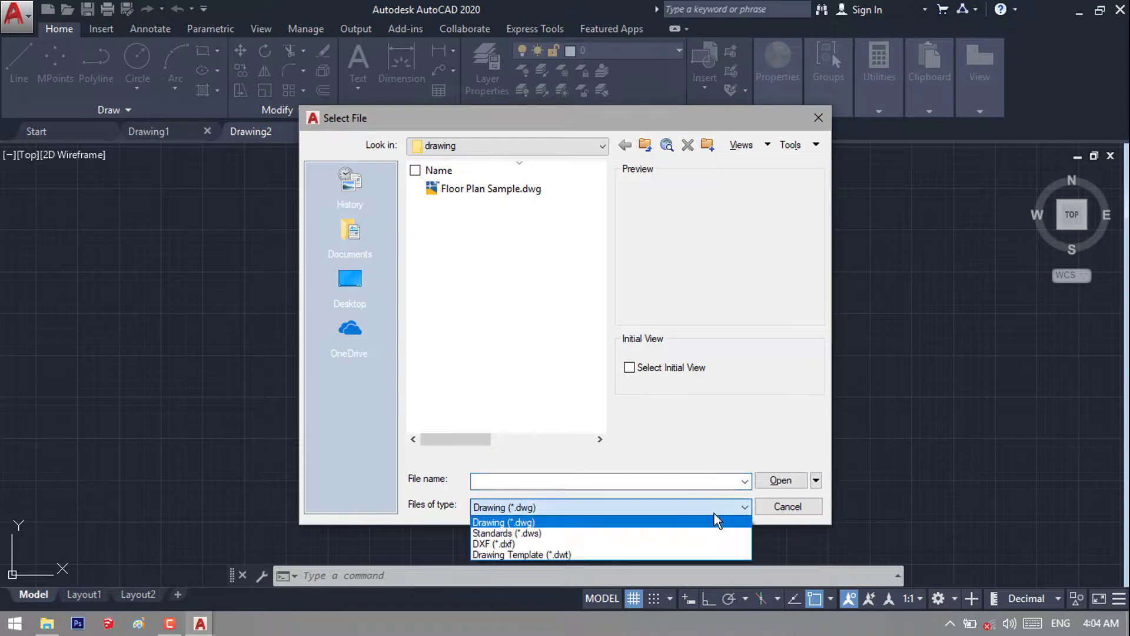
left_click(670, 553)
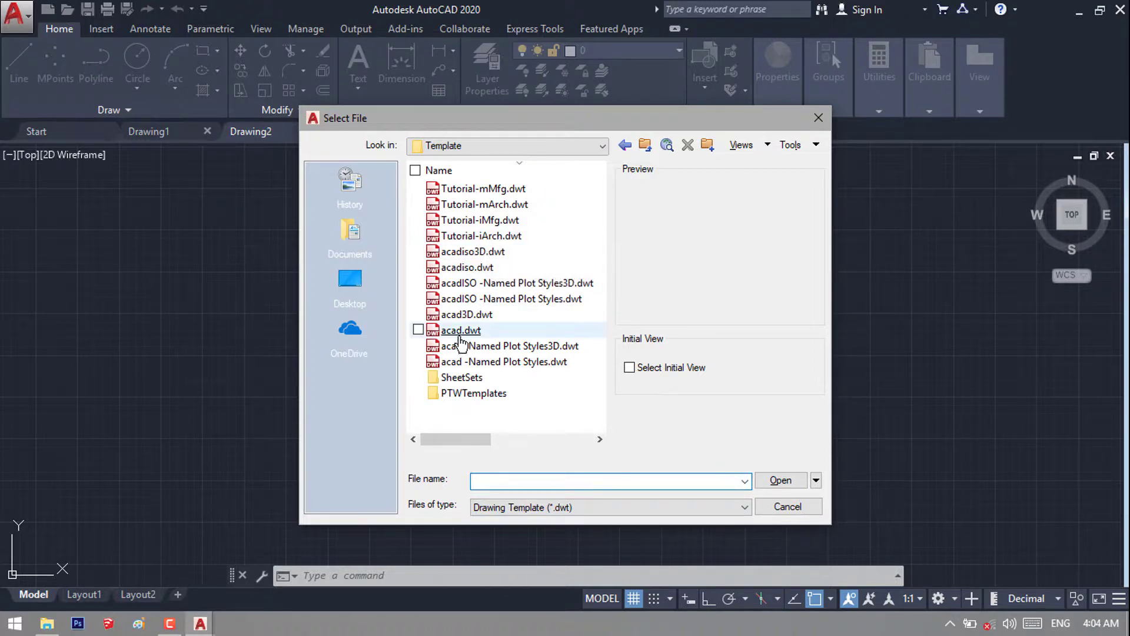
double_click(466, 330)
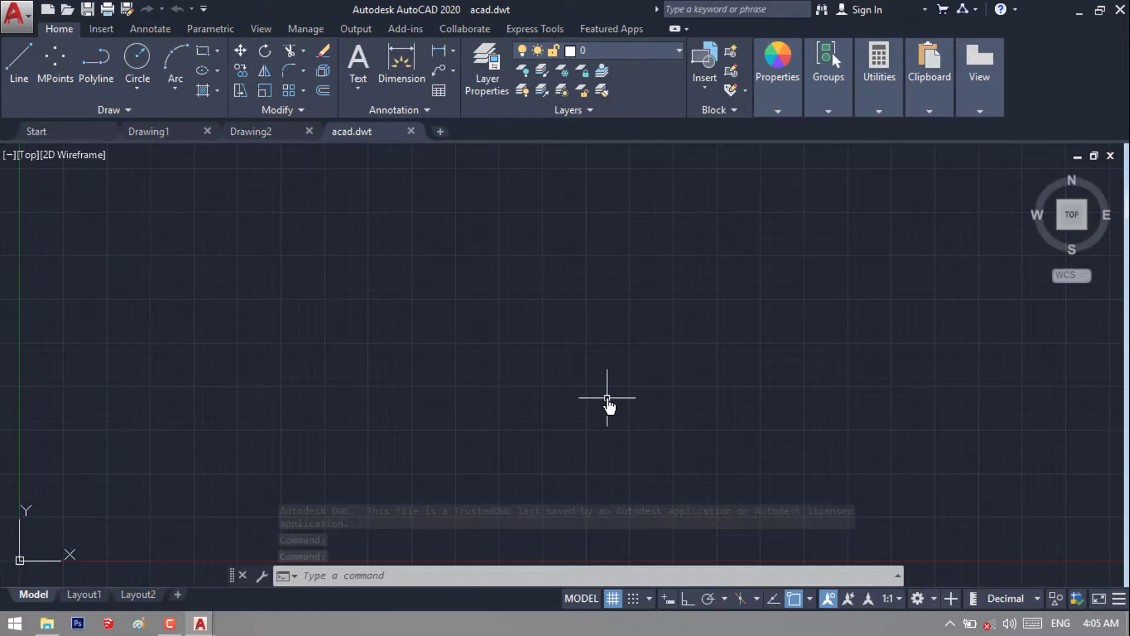
- Change the interface color theme to Light in the display options and apply it
type("op")
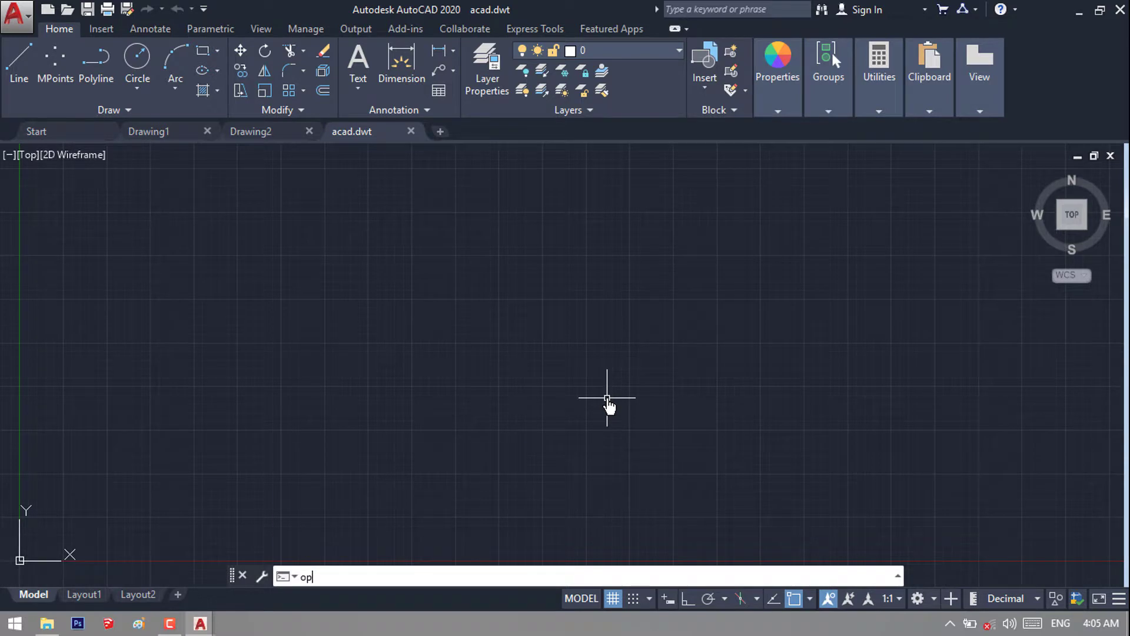
key("Return")
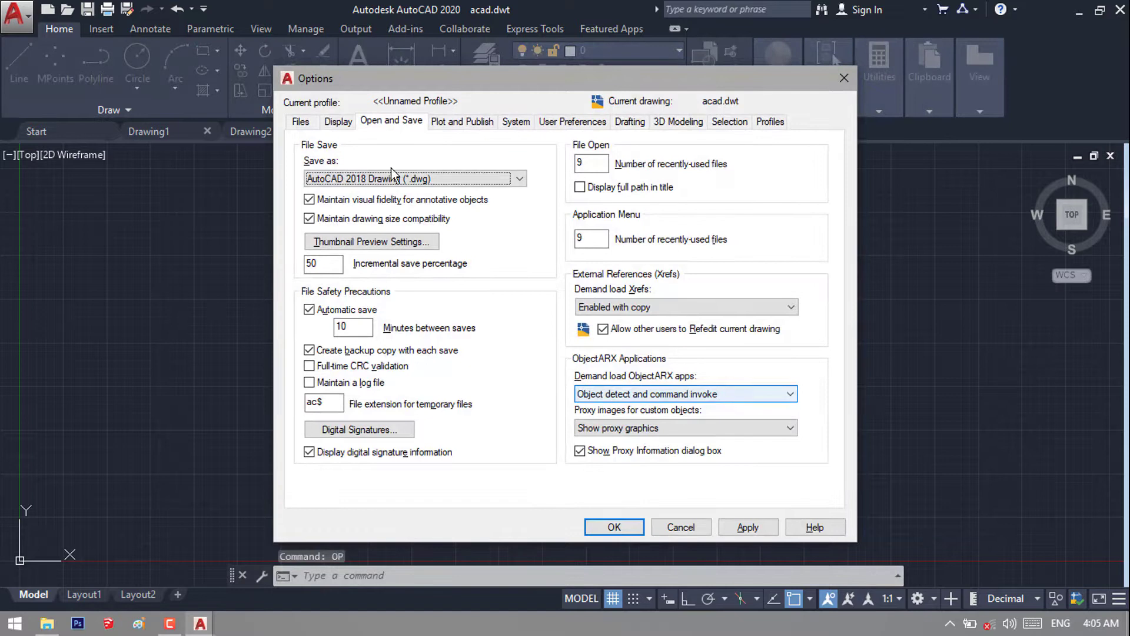
left_click(346, 124)
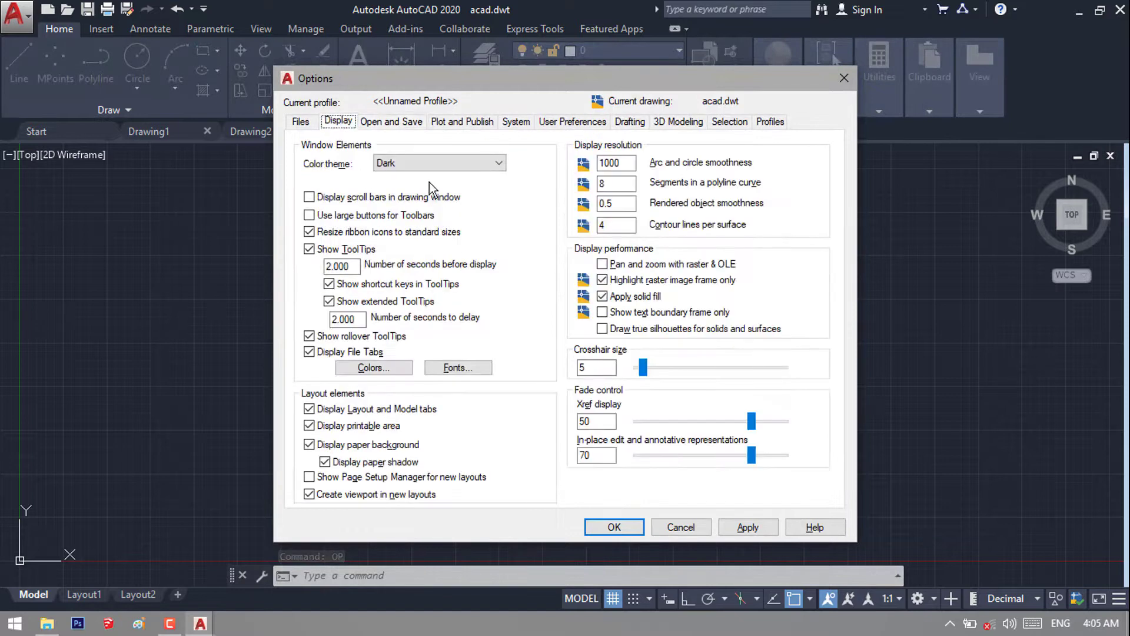
left_click(456, 168)
left_click(454, 188)
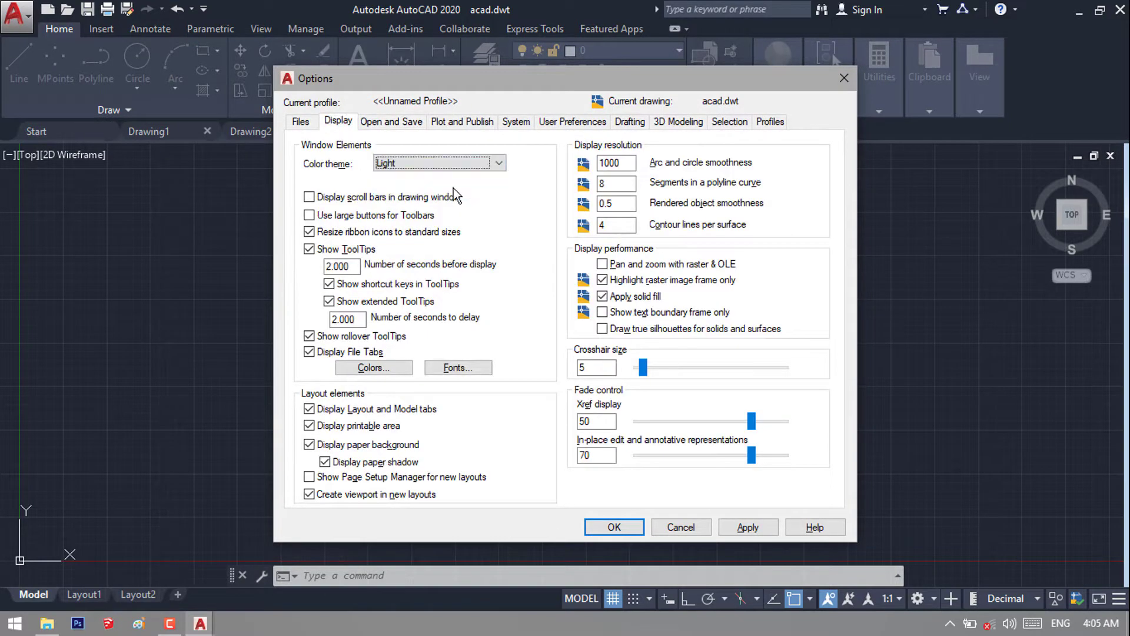
left_click(744, 526)
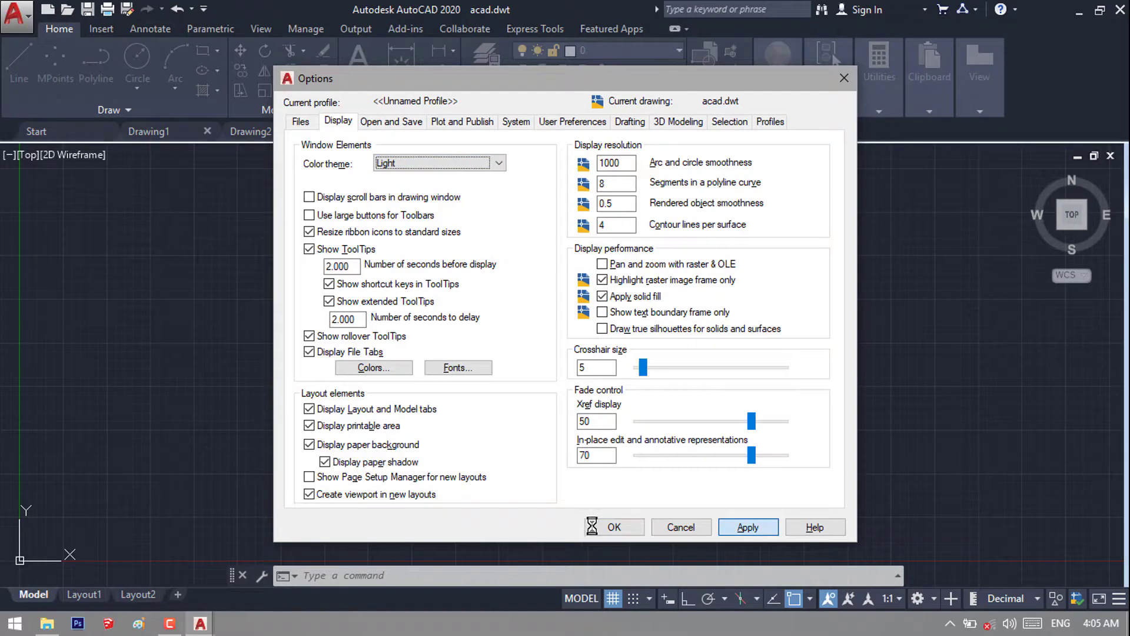
left_click(629, 532)
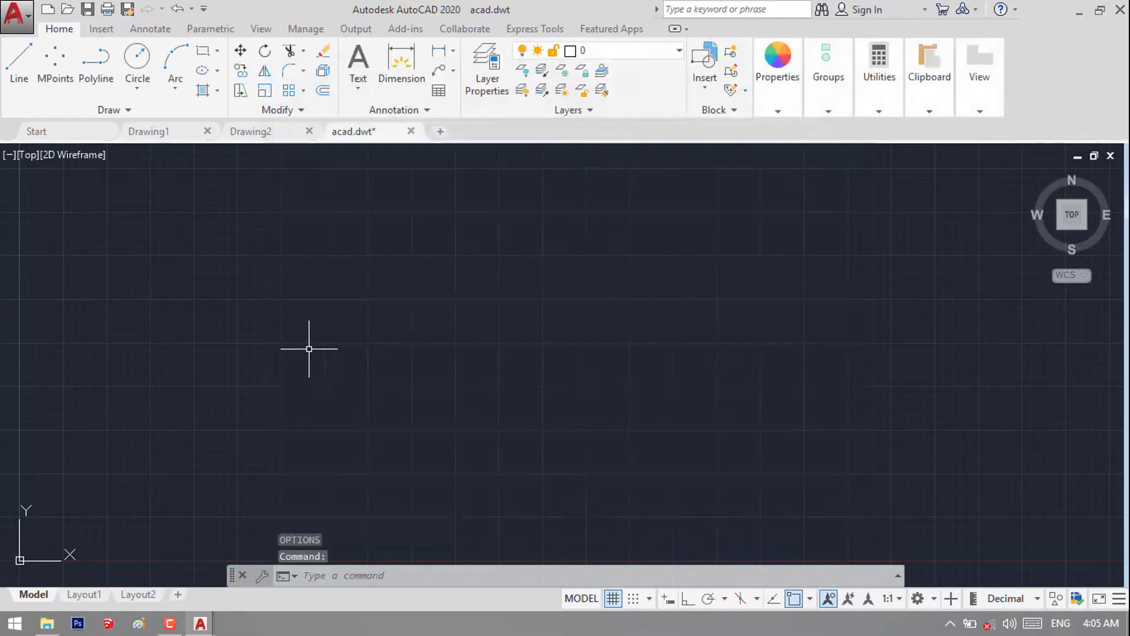
- Turn off the display of the ViewCube and the UCS icon in the acad.dwt viewport
left_click(261, 30)
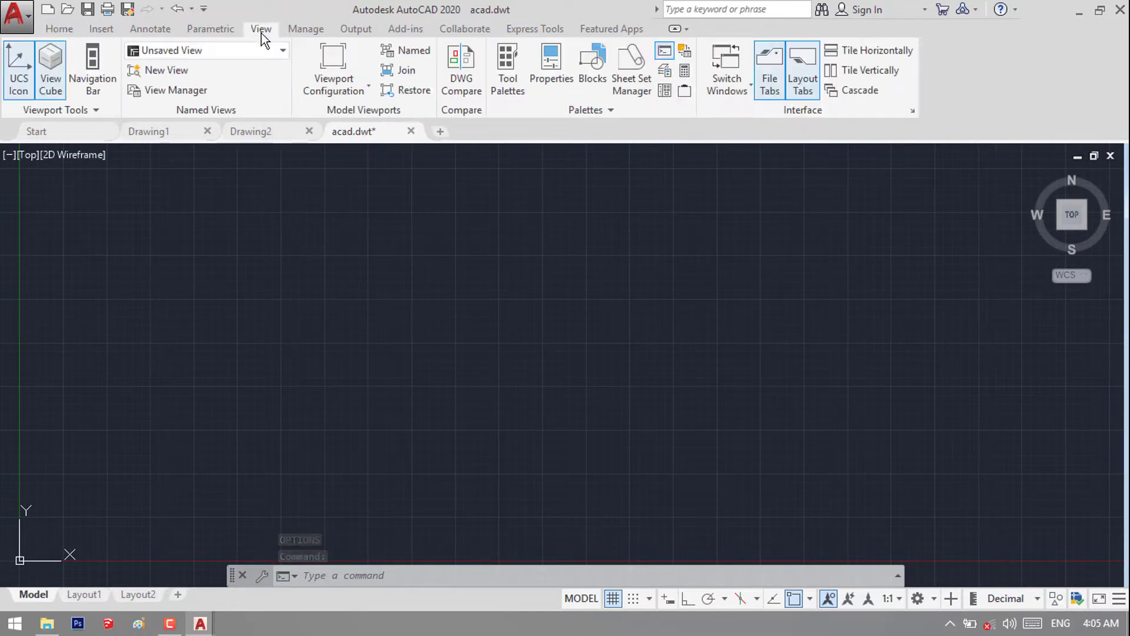
left_click(45, 85)
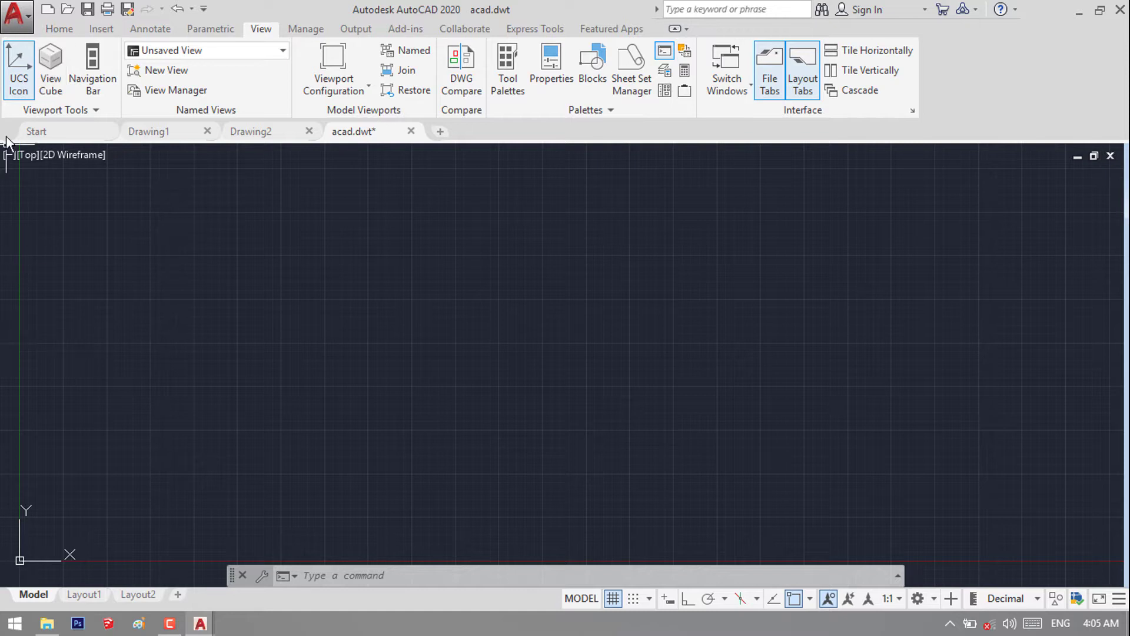
left_click(26, 92)
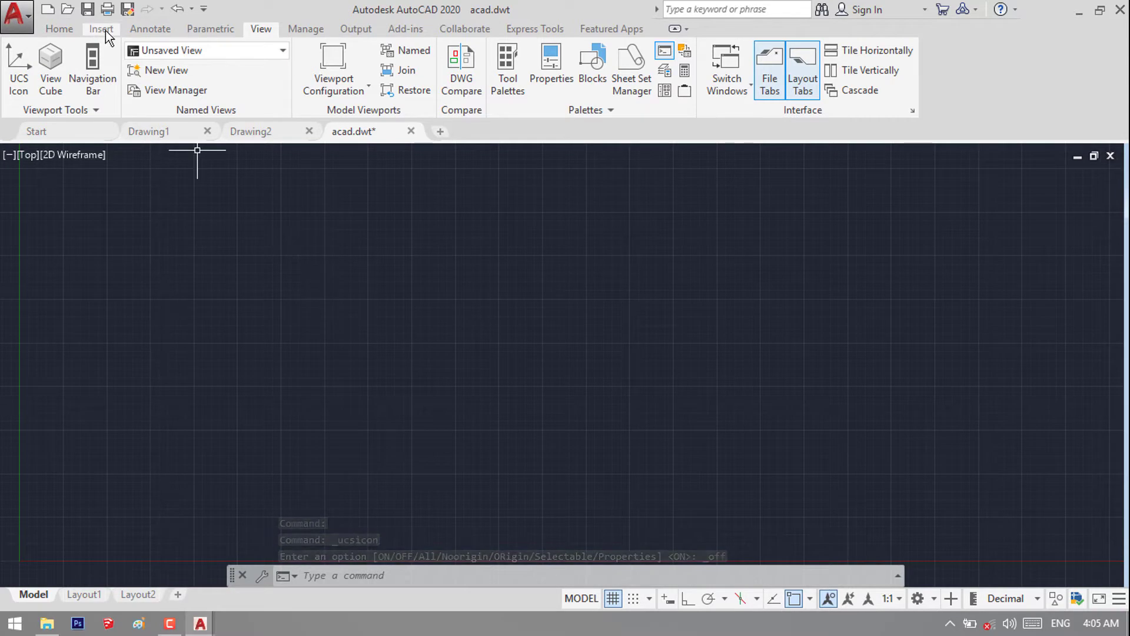
- Save the modified template as newt.dwt in the Template folder, accepting the default description and English measurement
left_click(127, 10)
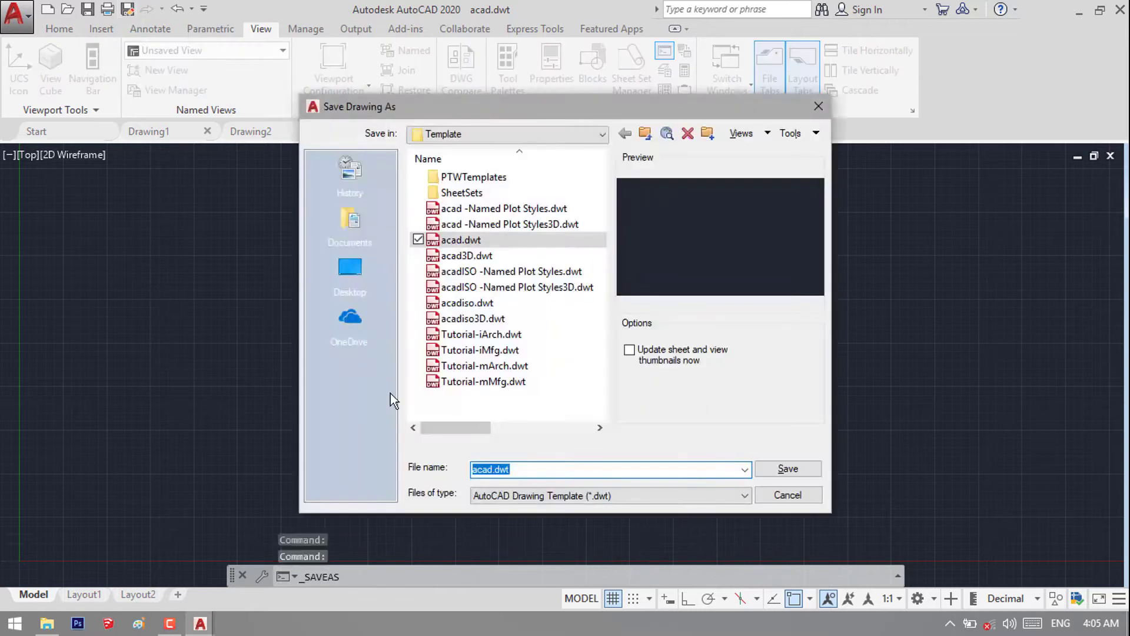
left_click(500, 470)
key("BackSpace")
key("BackSpace")
key("BackSpace")
key("BackSpace")
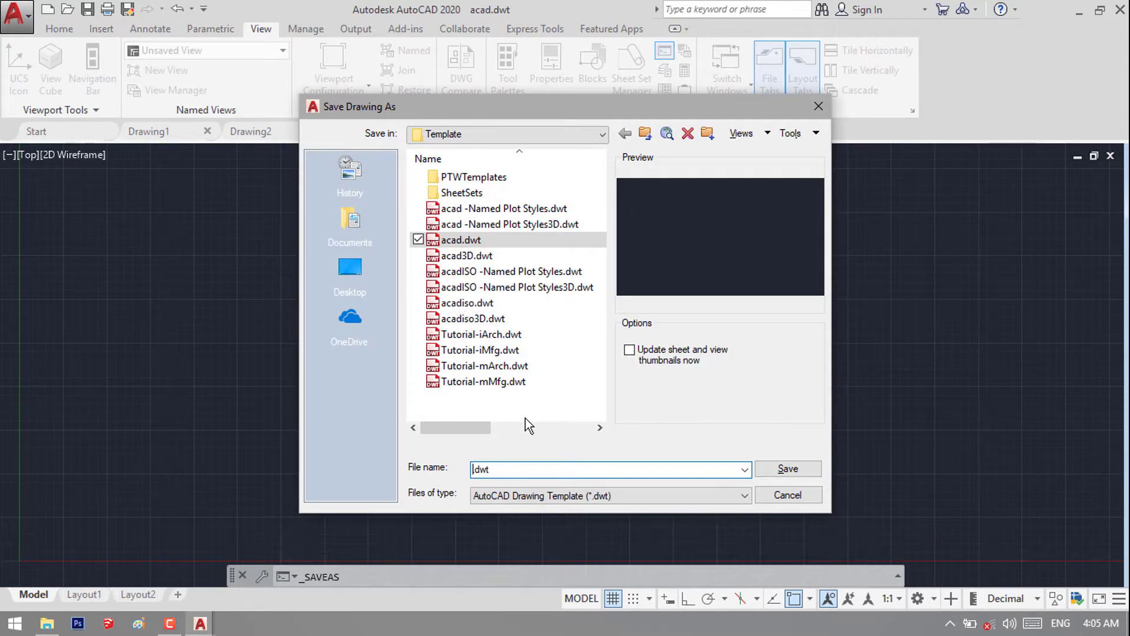
type("newt")
left_click(771, 470)
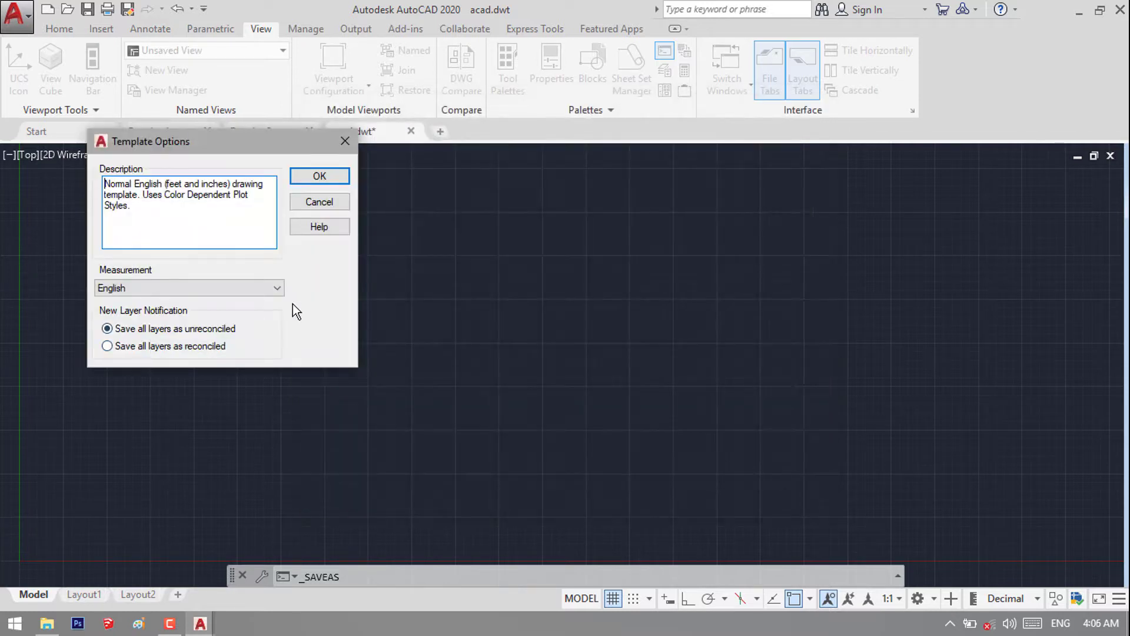
left_click(313, 176)
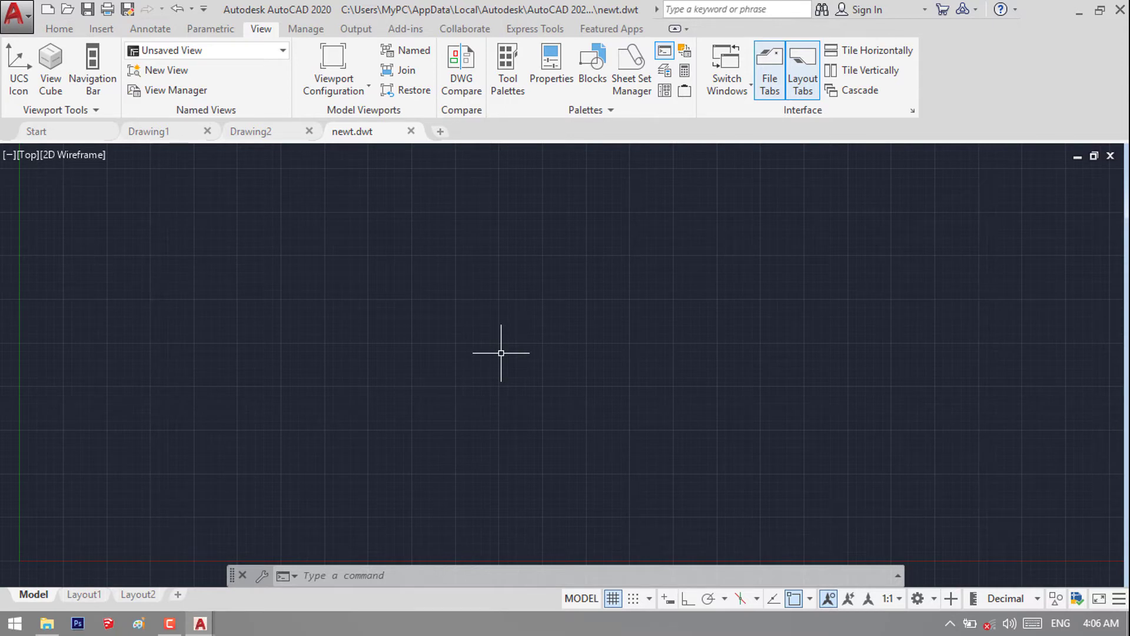
- Start a new drawing from the custom newt.dwt template in the Start page's template list
left_click(440, 132)
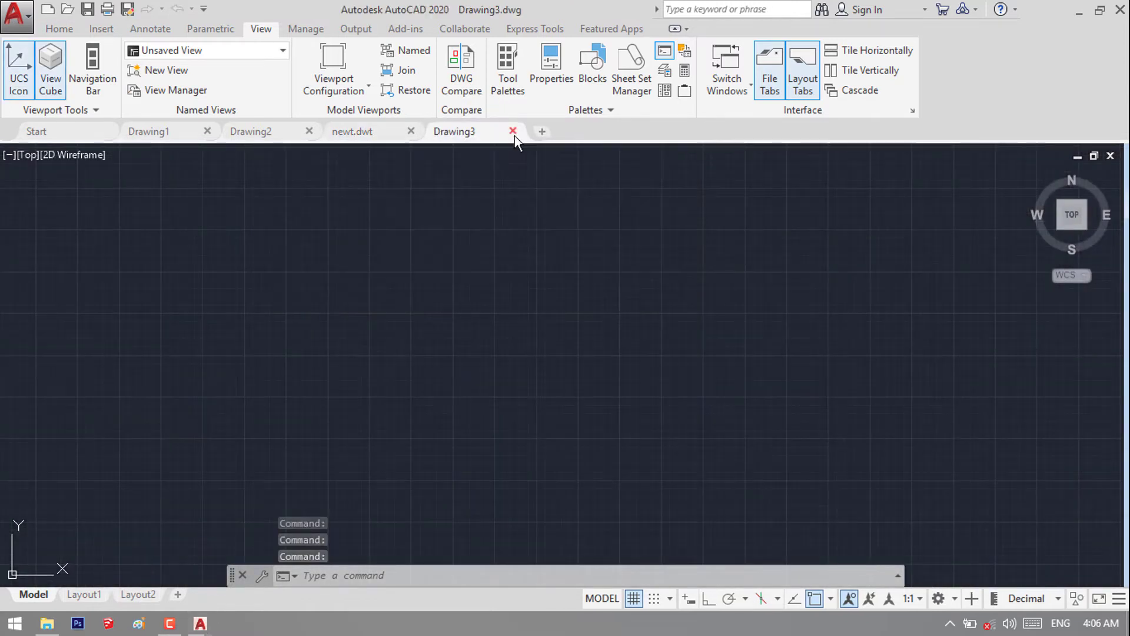
left_click(513, 133)
left_click(65, 132)
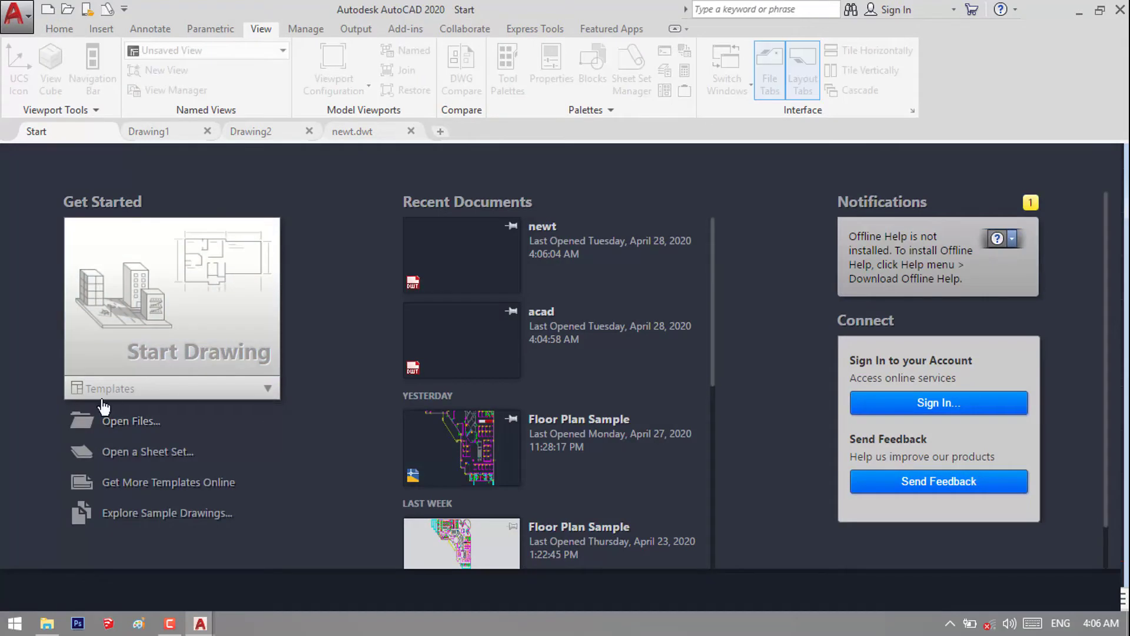
left_click(263, 396)
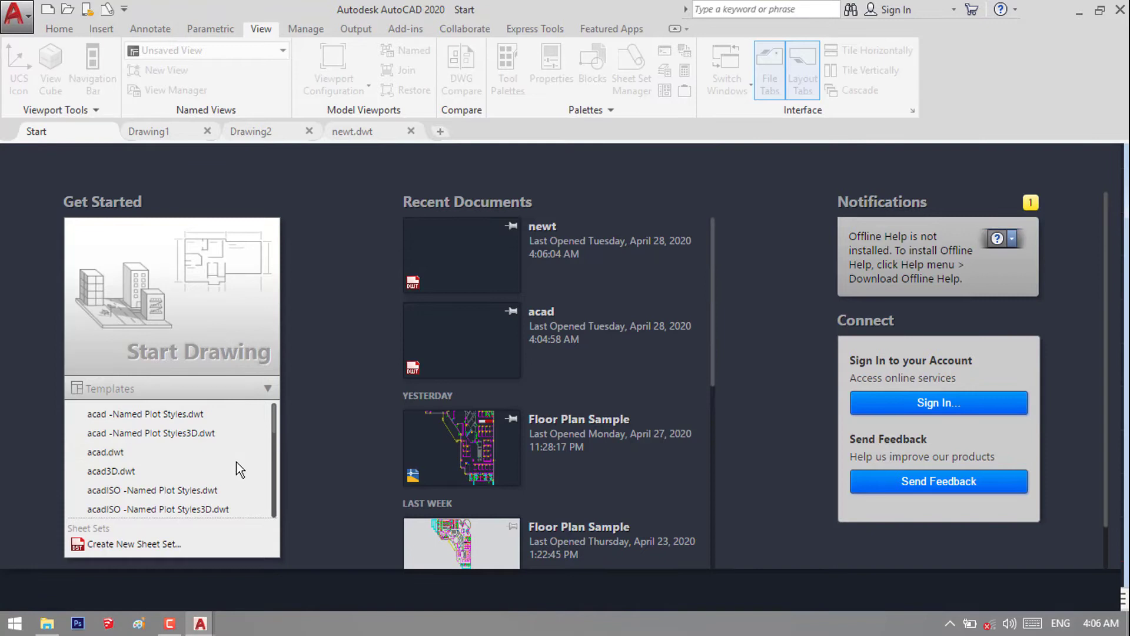
scroll(240, 469, "down", 5)
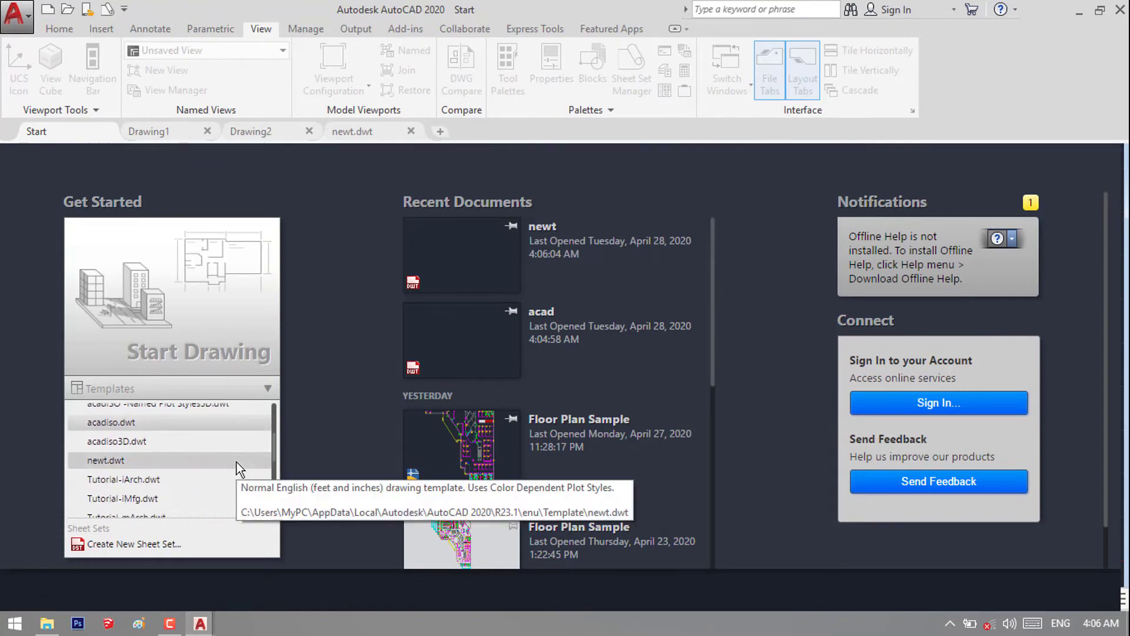
left_click(122, 462)
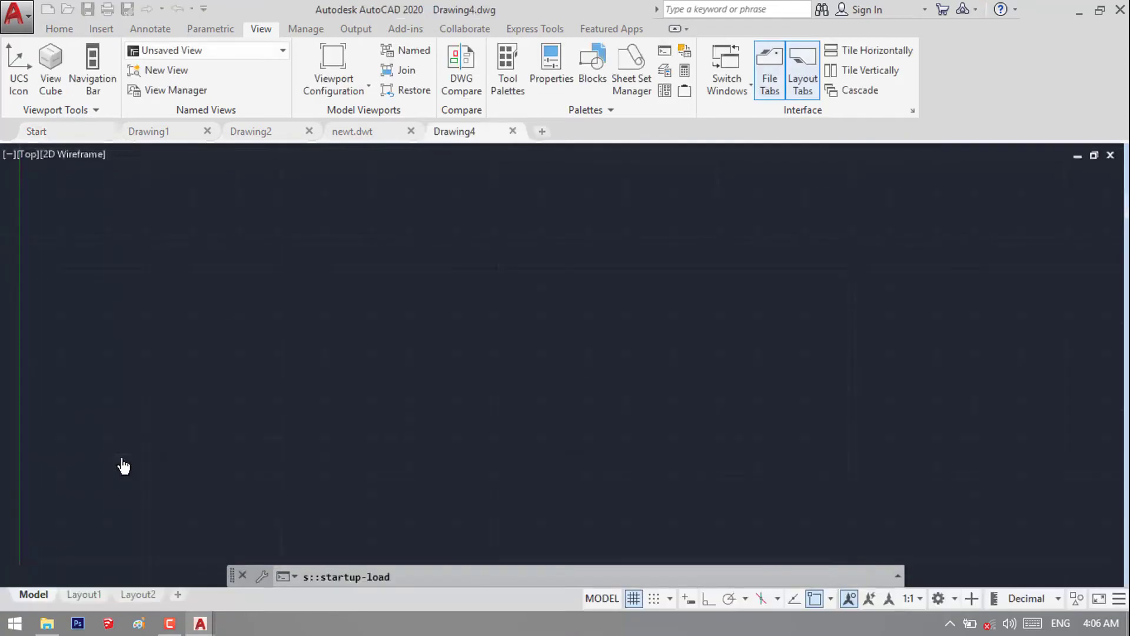